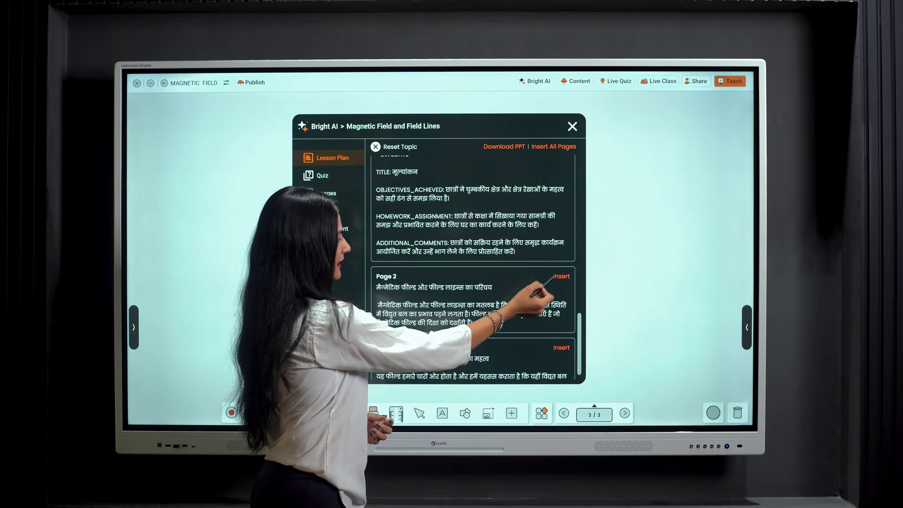
Step: Insert the generated Hindi Page 2 on magnetic field lines as board page four
left_click(561, 277)
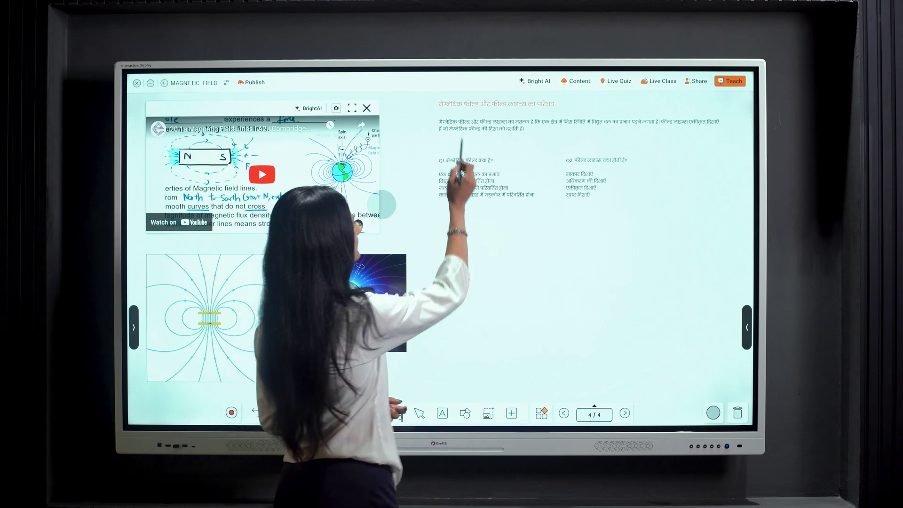